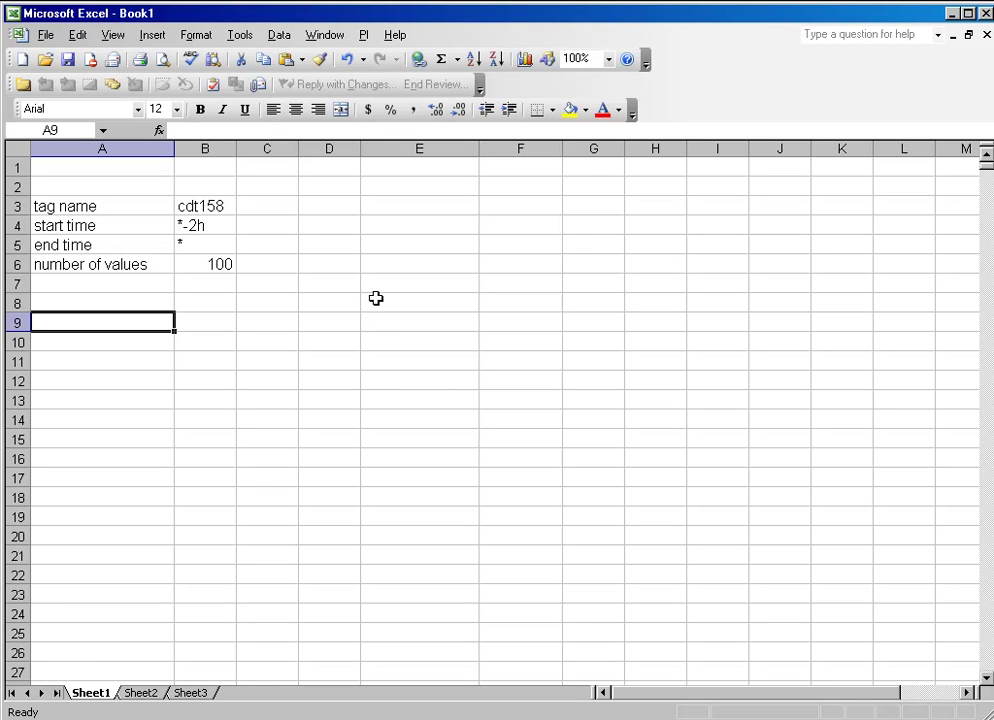
Look over the PI DataLink functions and parameter cells, then select A10 as the output cell.
click(363, 35)
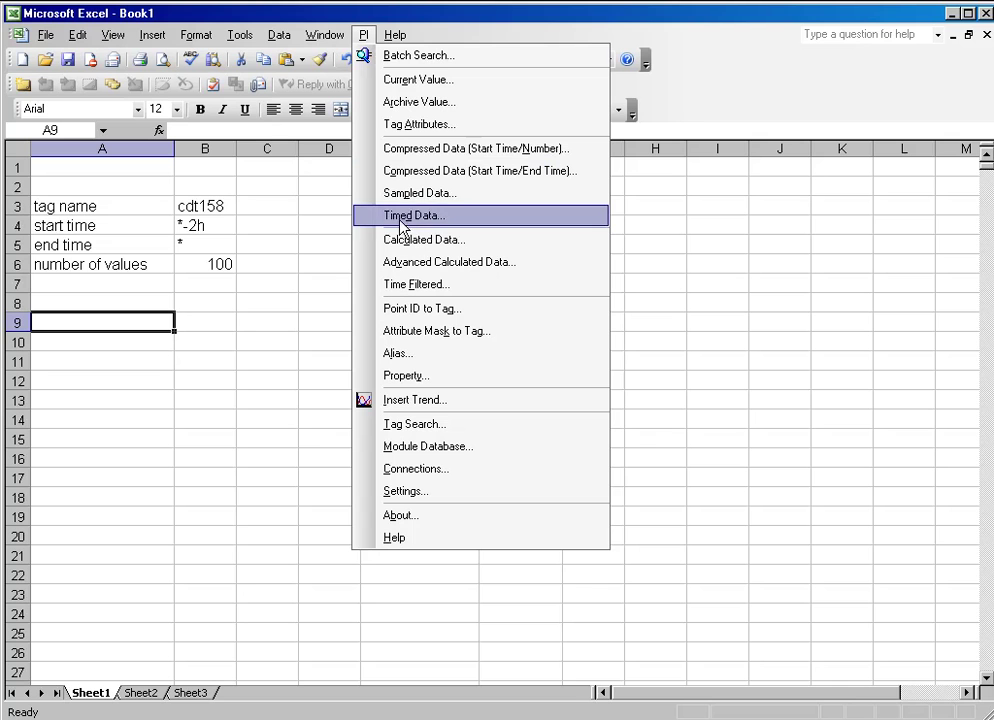
click(315, 234)
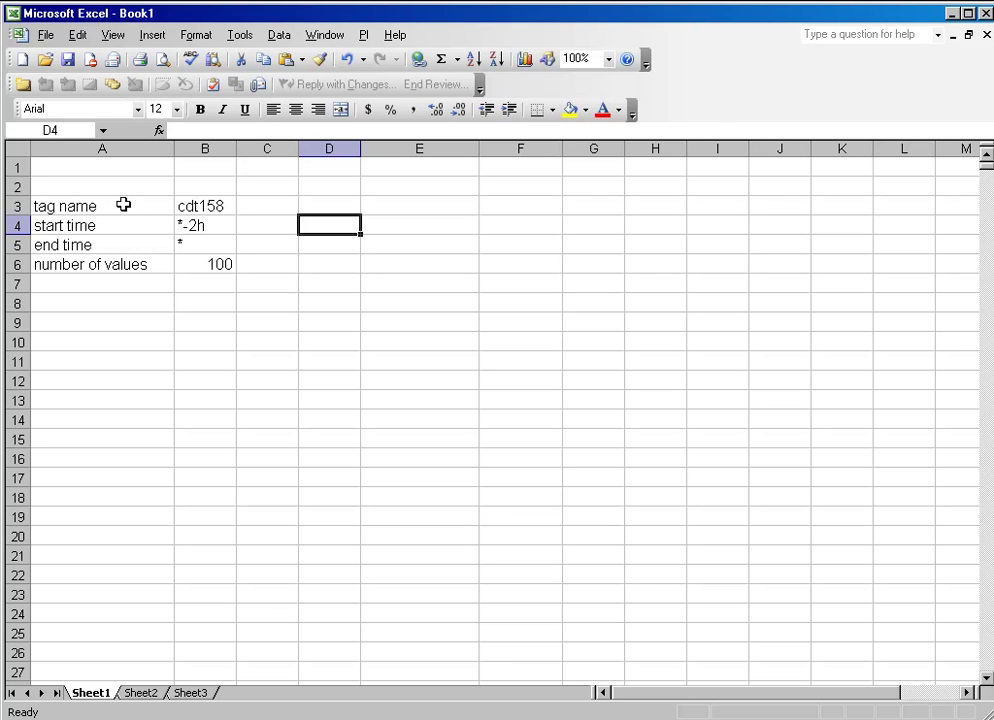
click(122, 205)
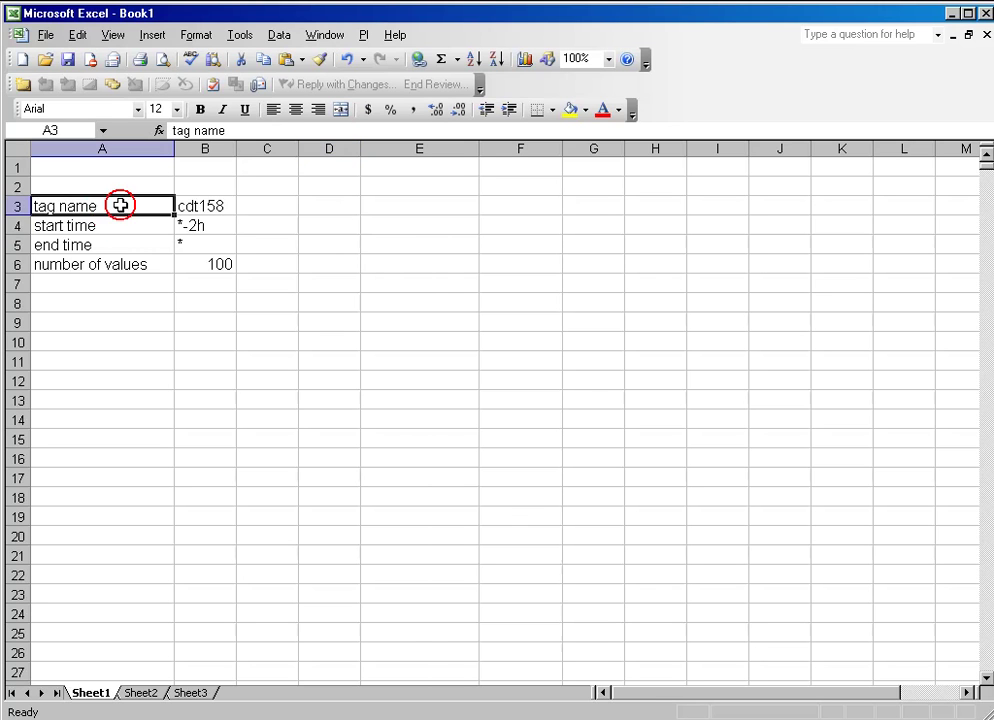
click(122, 228)
click(120, 246)
click(131, 268)
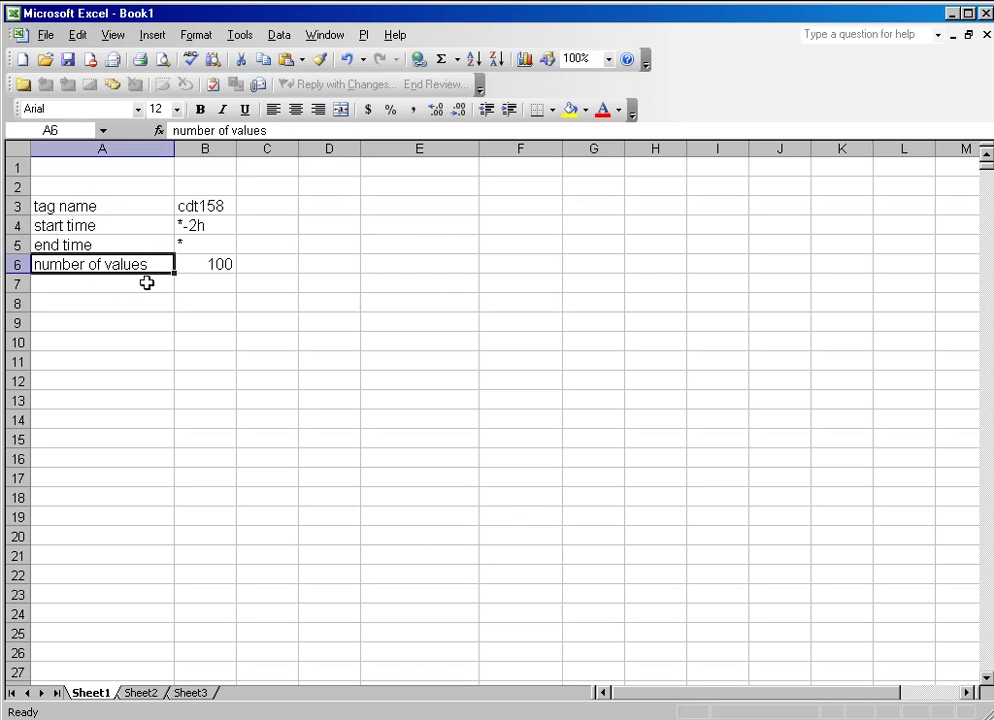
click(162, 343)
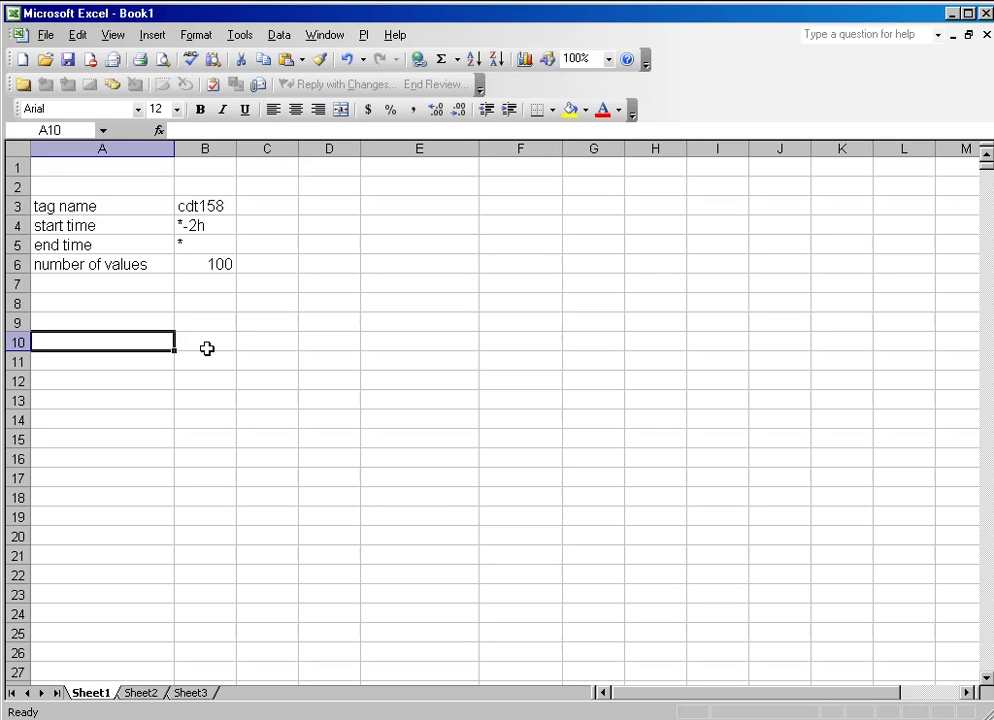
Set up Compressed Data (Start Time/Number) with tag B3, start time B4, count B6, and timestamps shown.
click(363, 35)
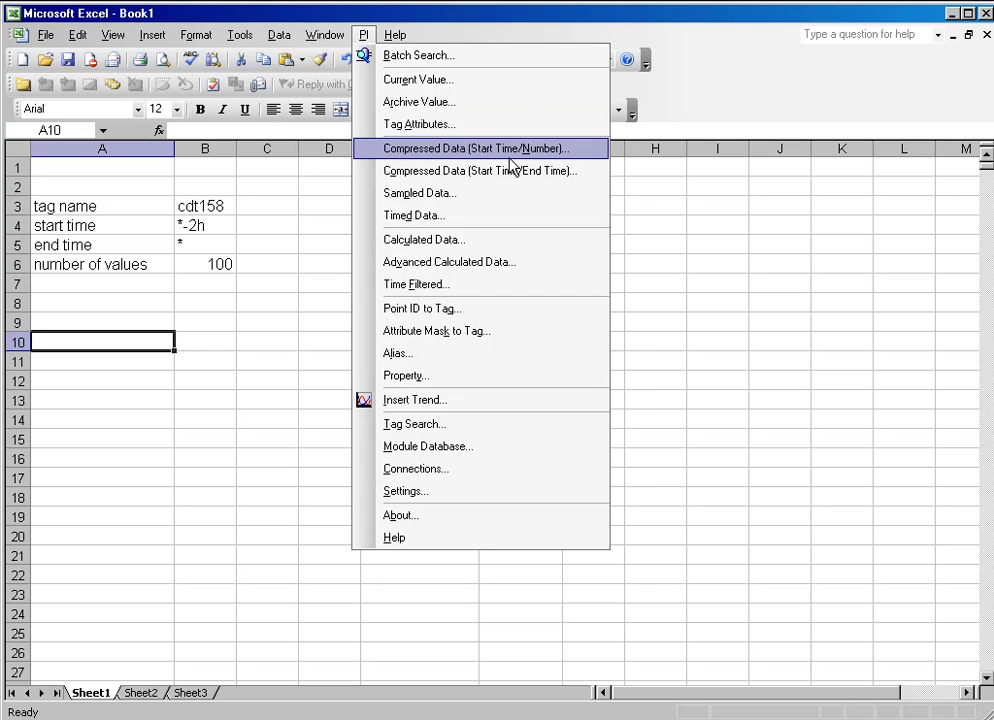
click(478, 150)
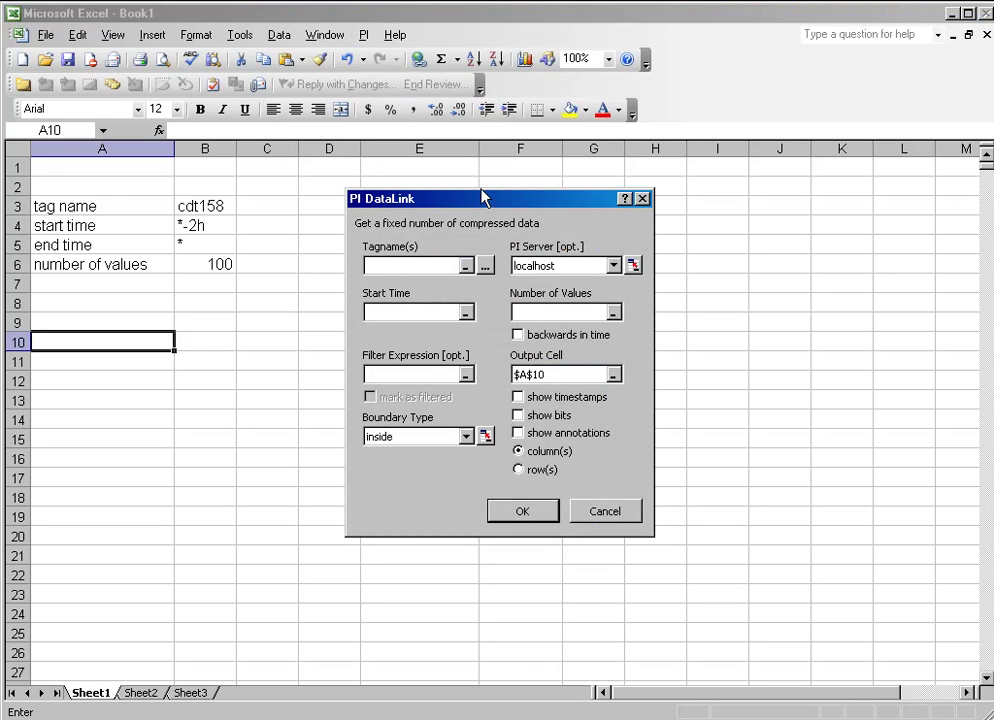
drag(487, 208, 499, 146)
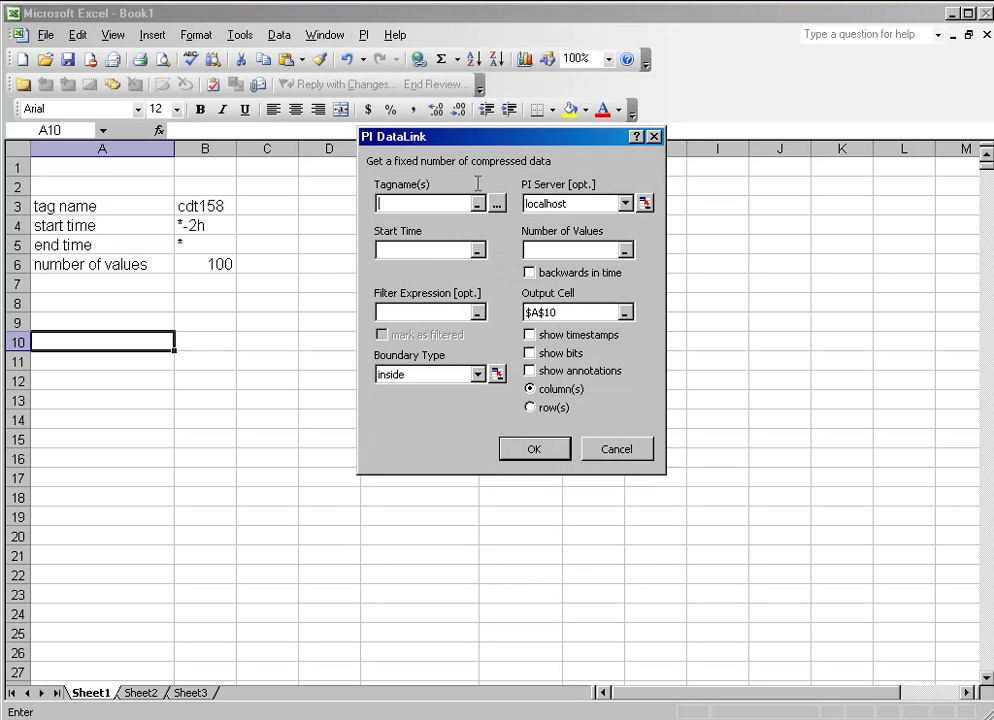
click(215, 206)
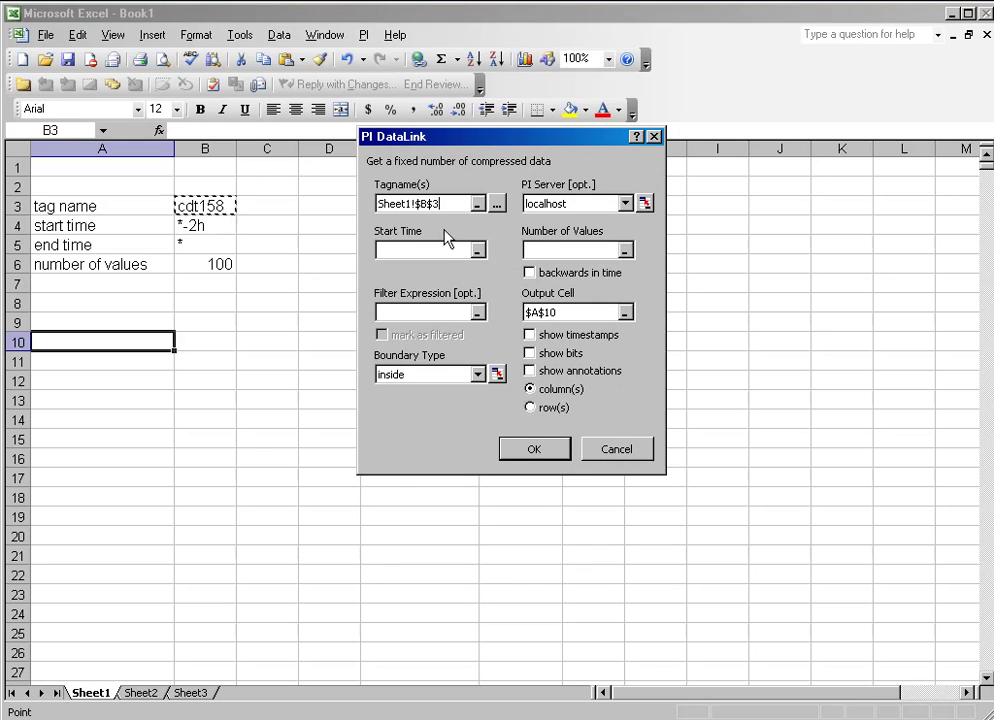
click(430, 247)
click(208, 225)
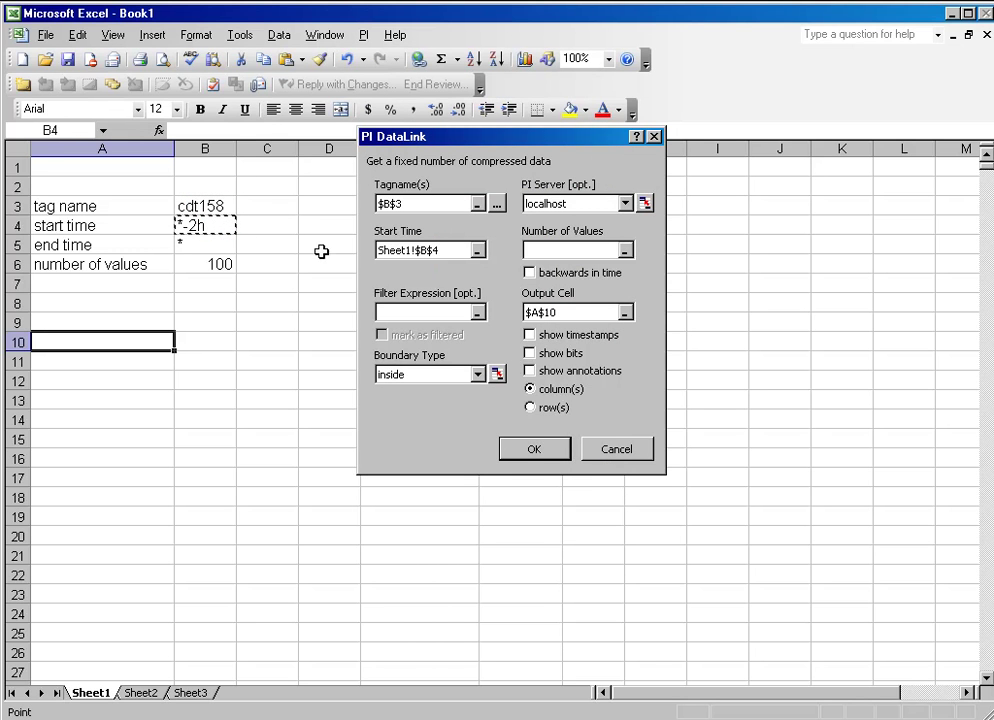
click(555, 250)
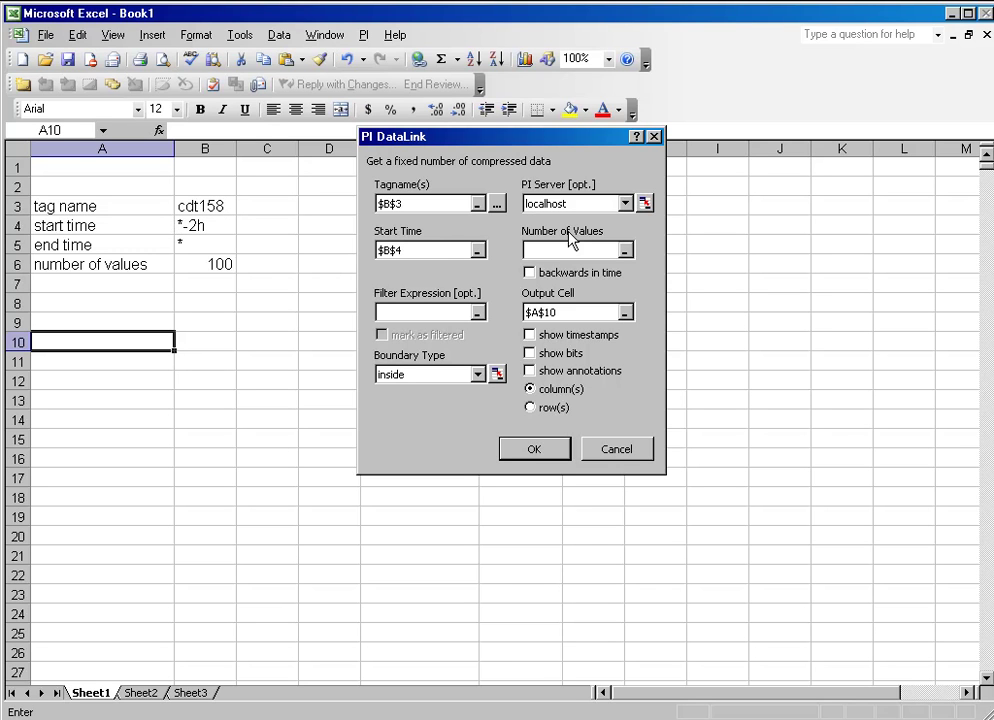
click(208, 264)
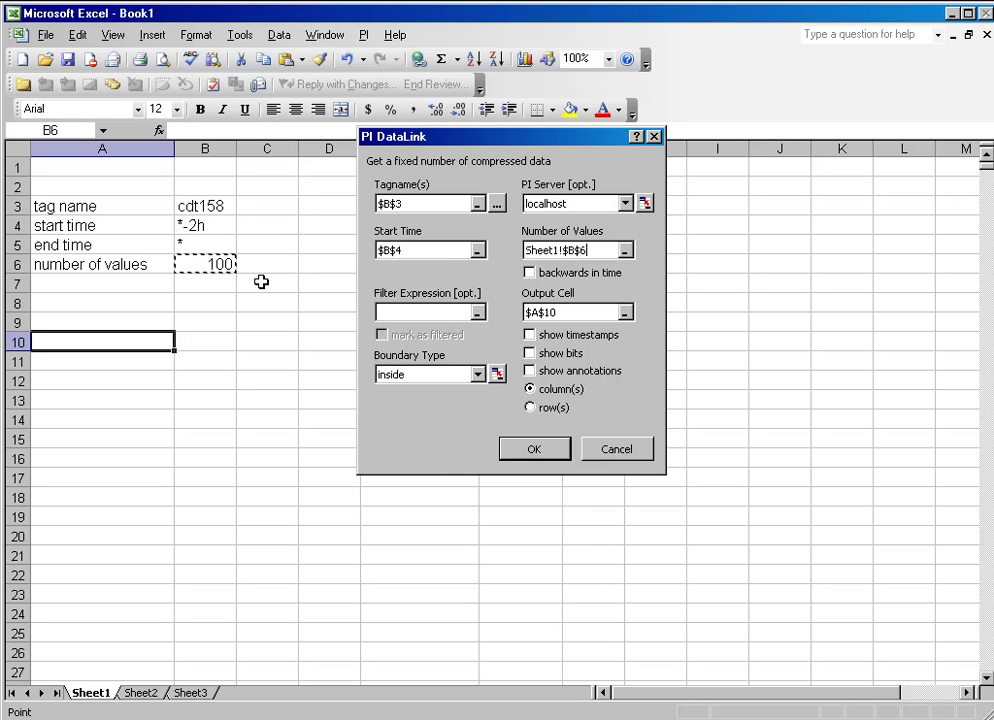
click(529, 335)
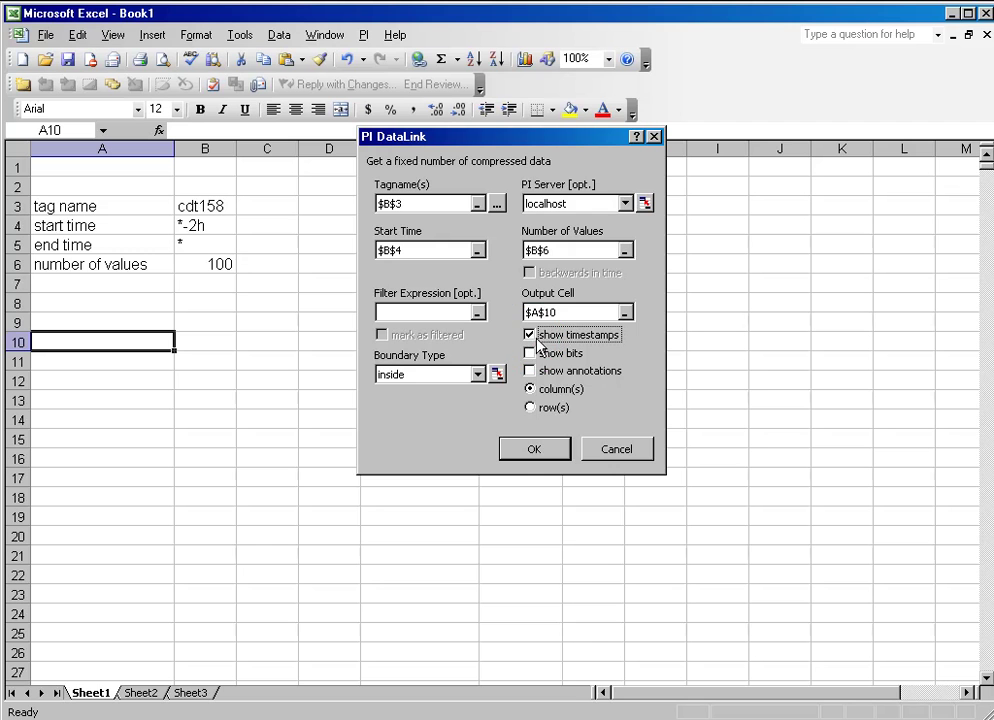
click(544, 450)
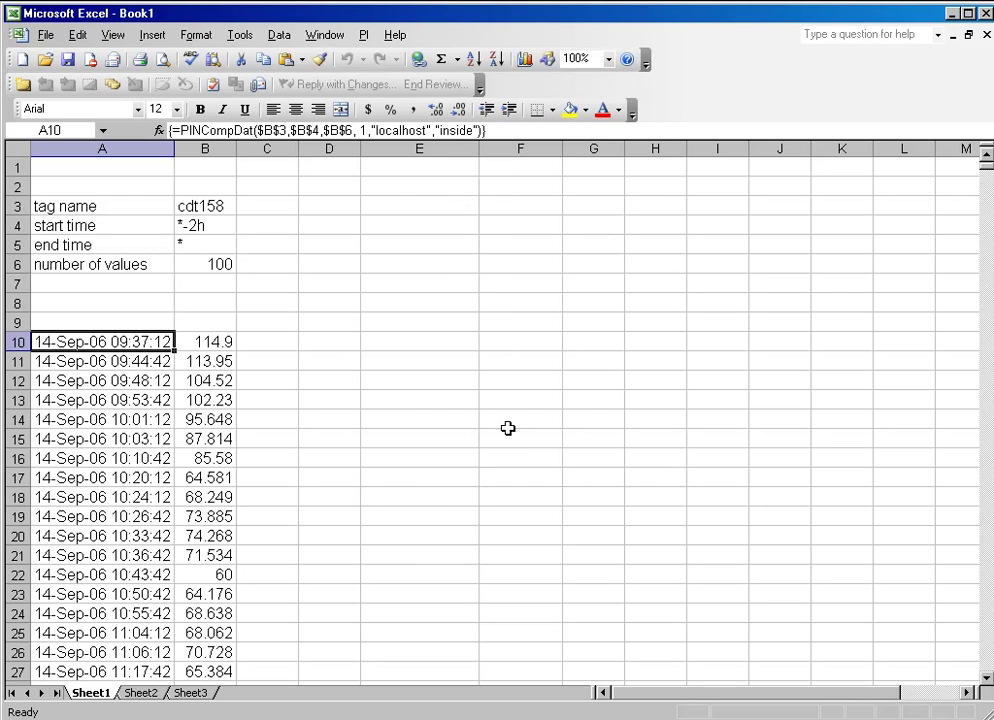
scroll(491, 410, down, 4)
scroll(491, 410, up, 4)
scroll(275, 366, down, 3)
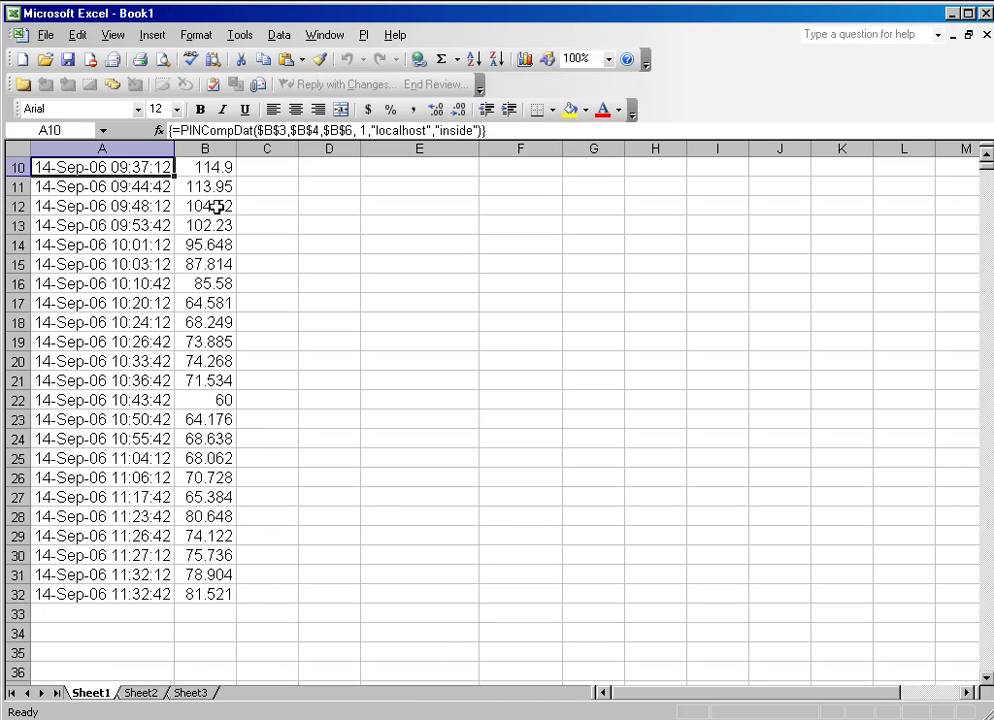
drag(140, 167, 206, 594)
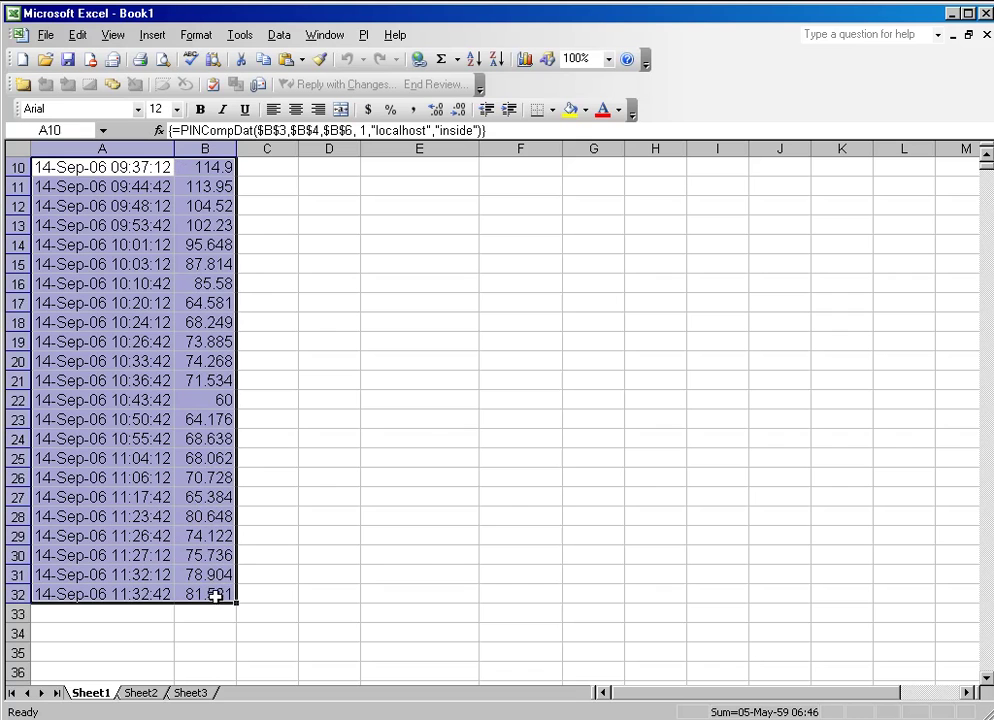
scroll(393, 557, up, 1)
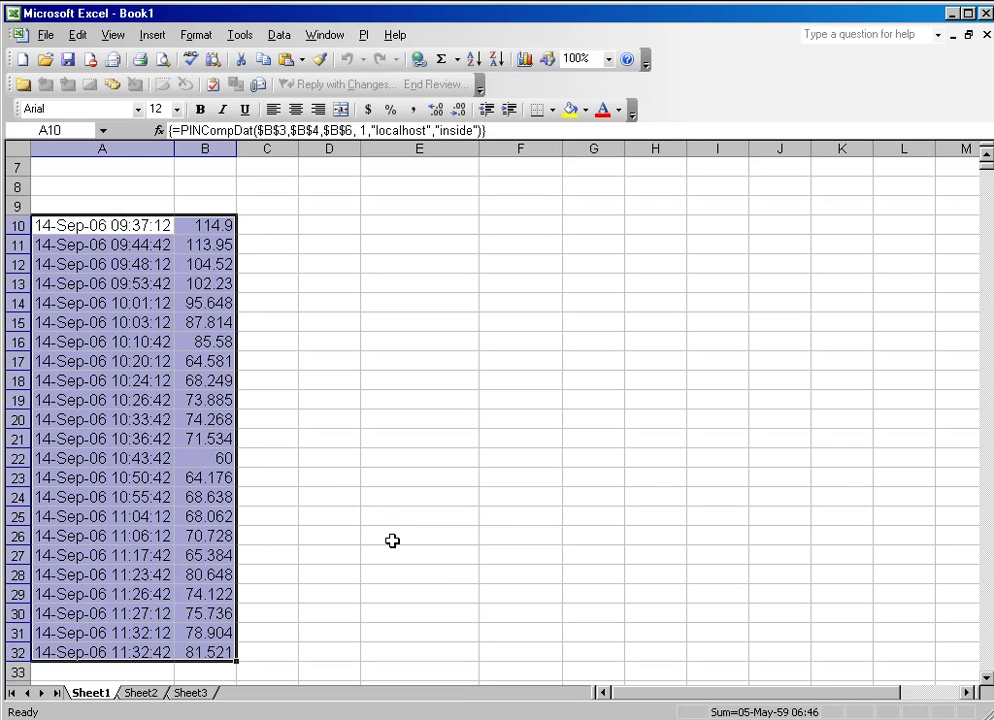
scroll(370, 519, down, 2)
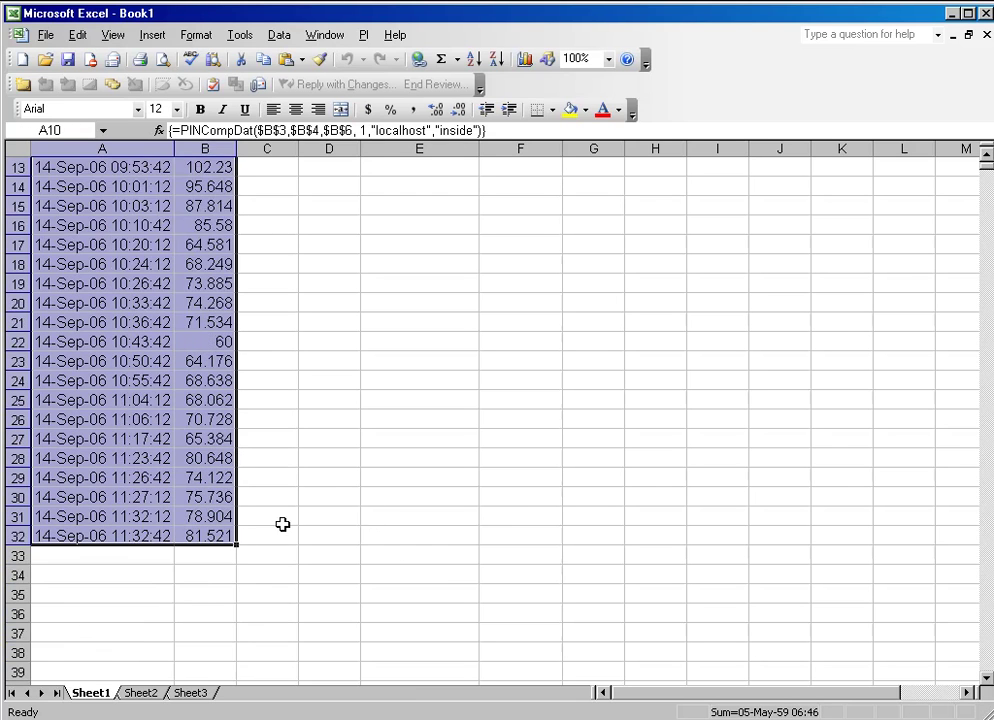
click(252, 540)
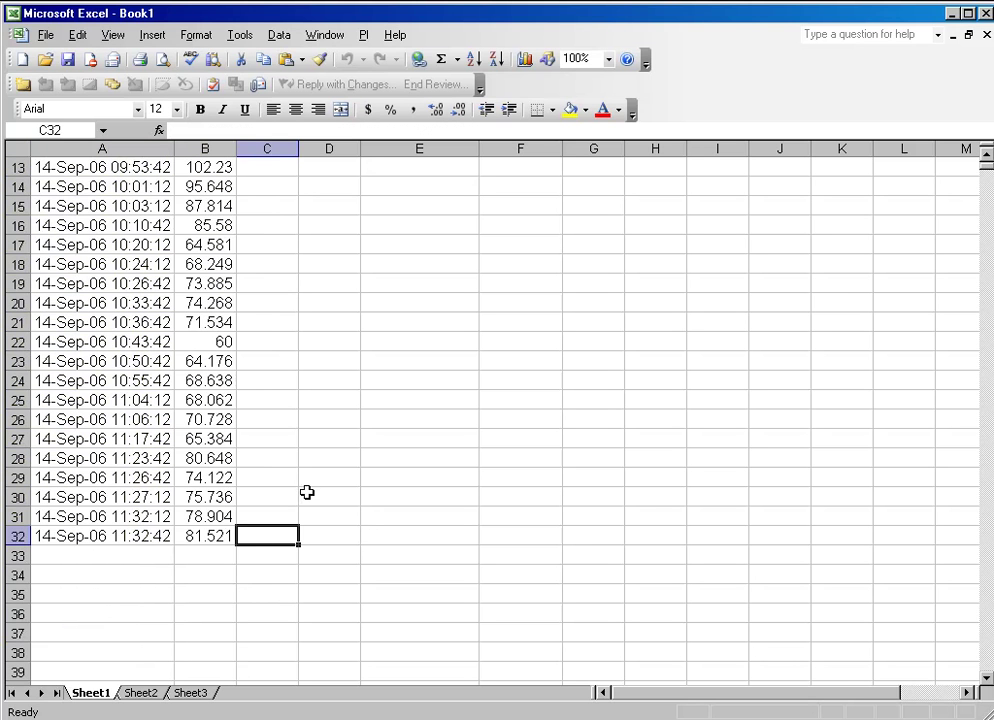
scroll(309, 487, up, 4)
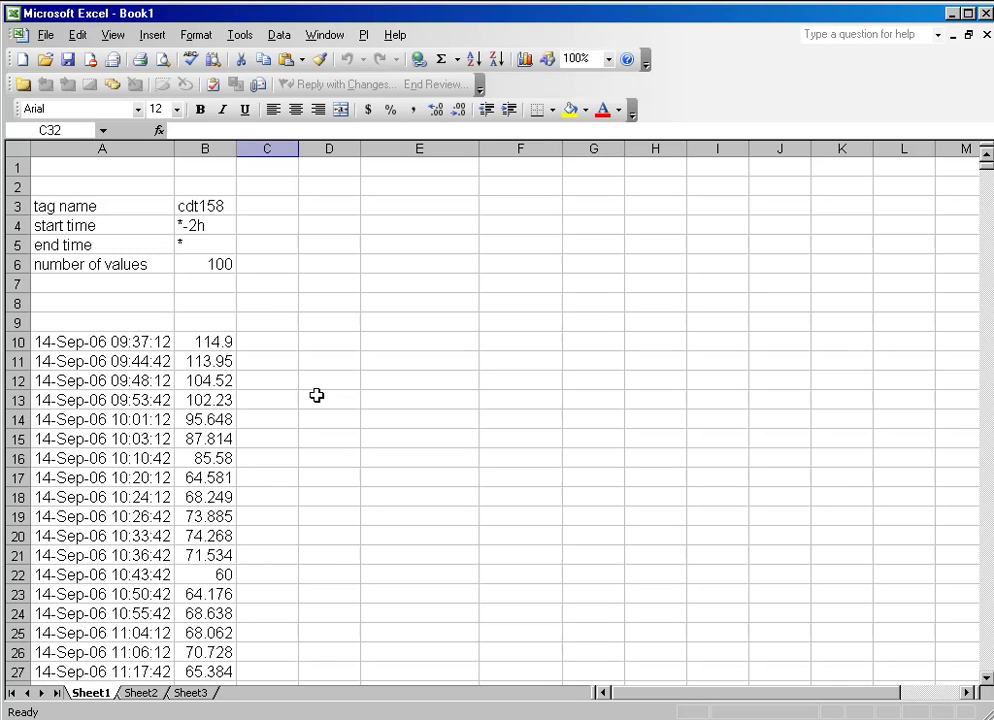
Open an empty Compressed Data (Start Time/Number) setup and cancel it unchanged.
click(363, 35)
click(365, 148)
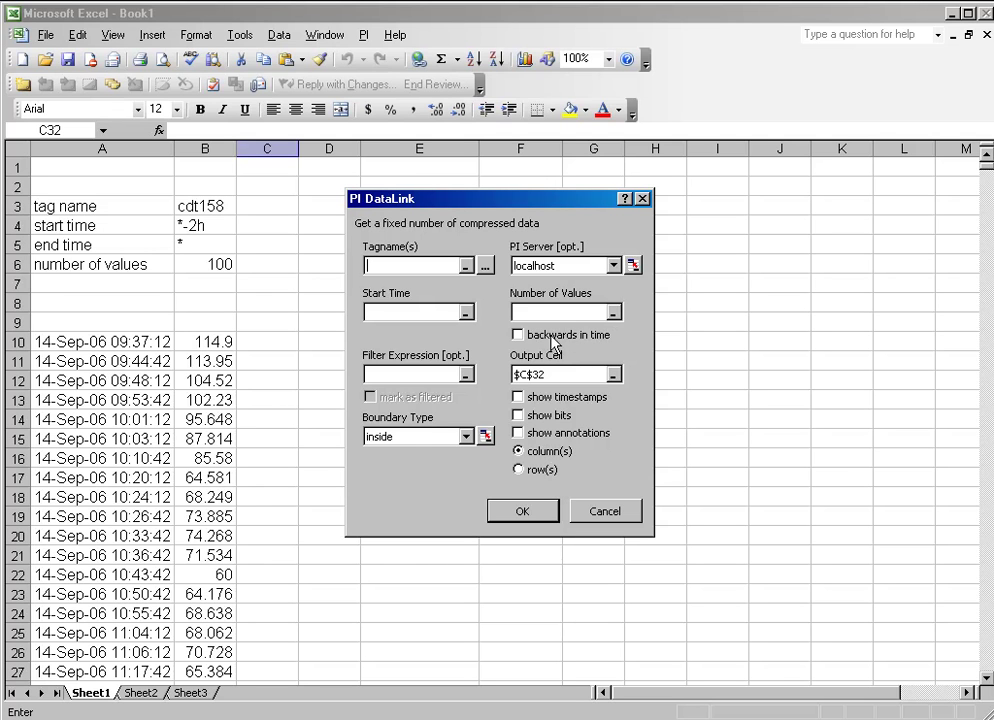
click(565, 311)
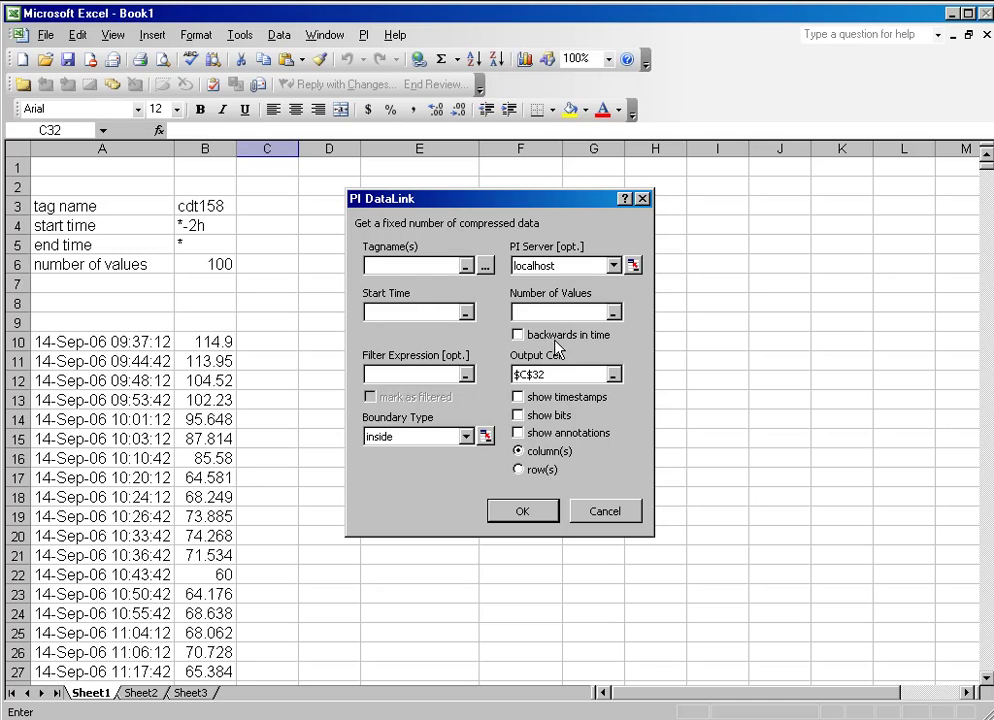
click(610, 515)
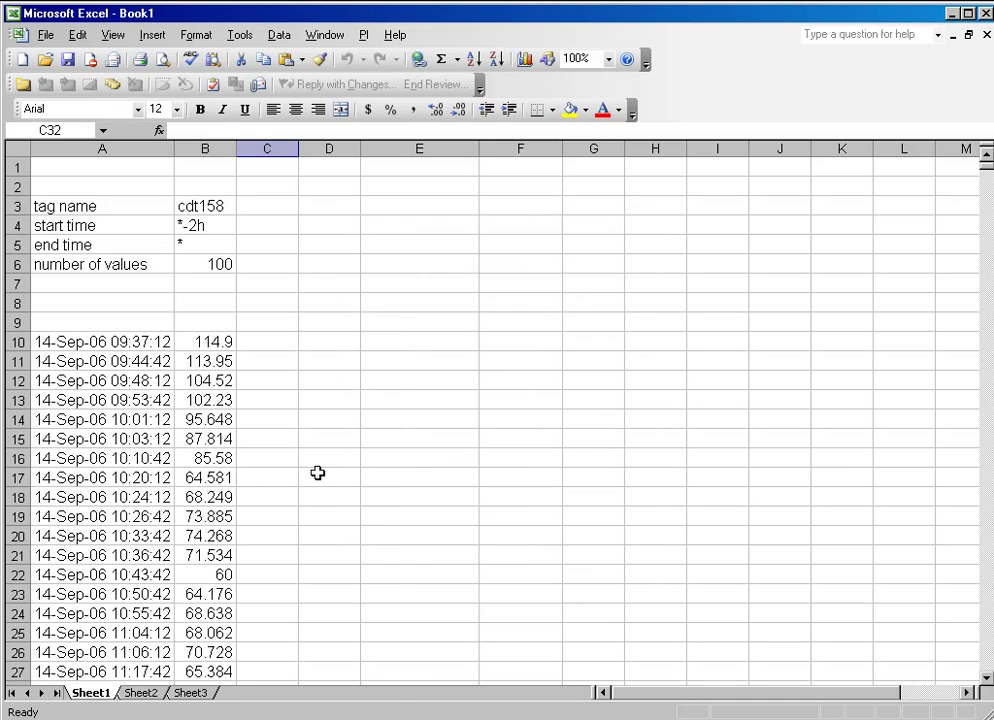
Reopen the existing A10 array's Compressed Data settings from its right-click PI menu.
right_click(148, 342)
click(200, 391)
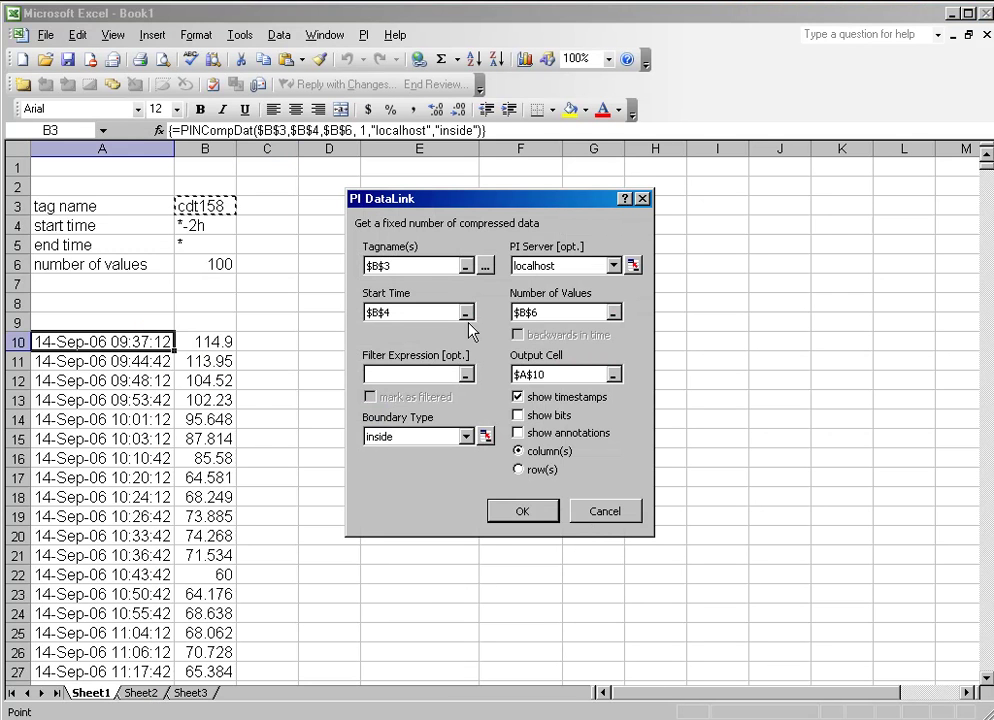
click(588, 339)
Set B6 to -100 and review the array listing values backward from 14-Sep-06 09:30:42 through row 109.
click(603, 516)
click(206, 264)
text(-100)
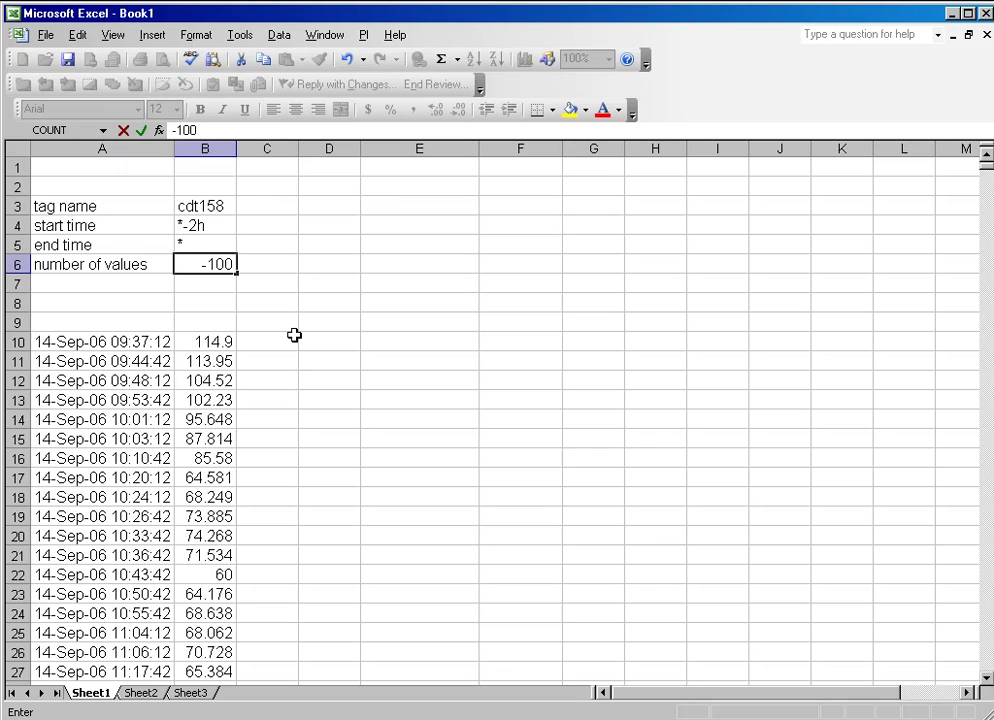
key(Return)
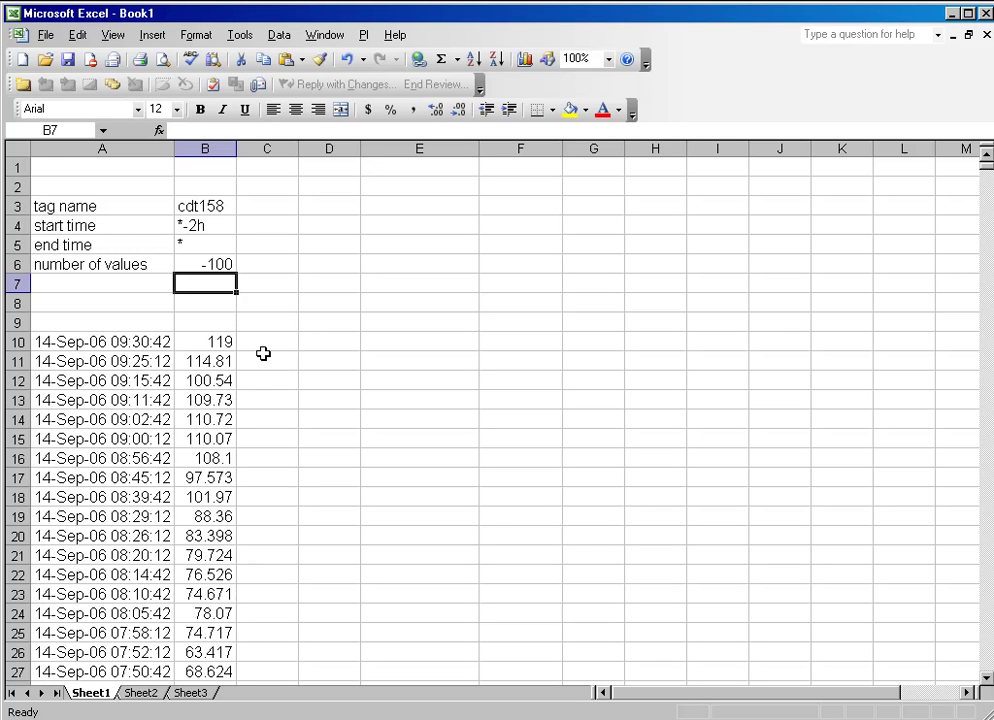
scroll(262, 350, down, 3)
scroll(261, 347, down, 20)
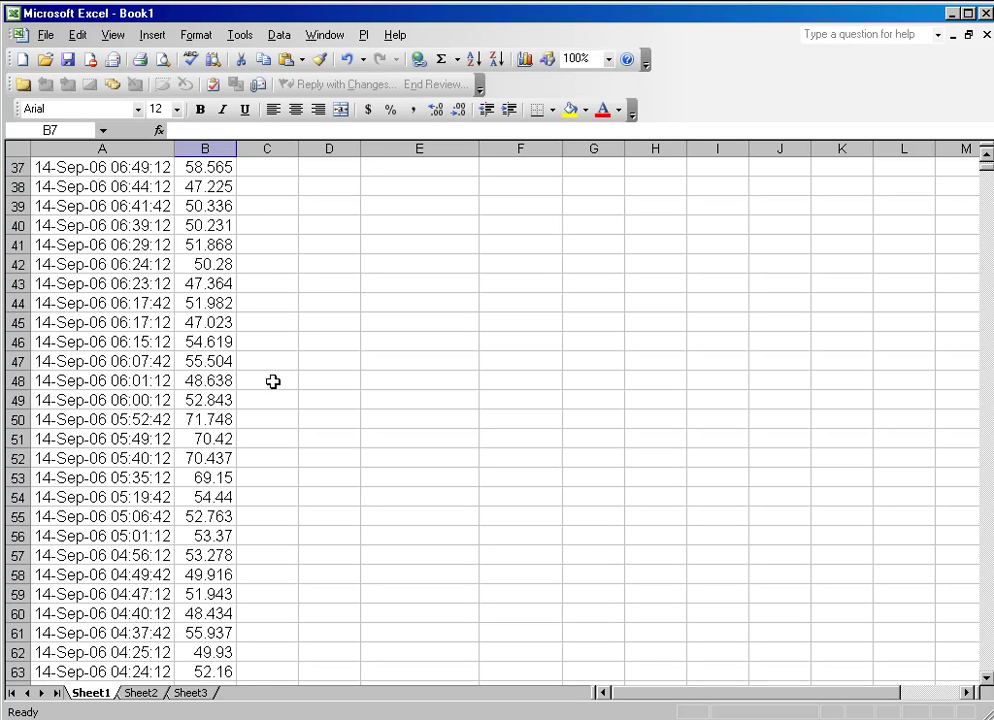
scroll(294, 410, down, 9)
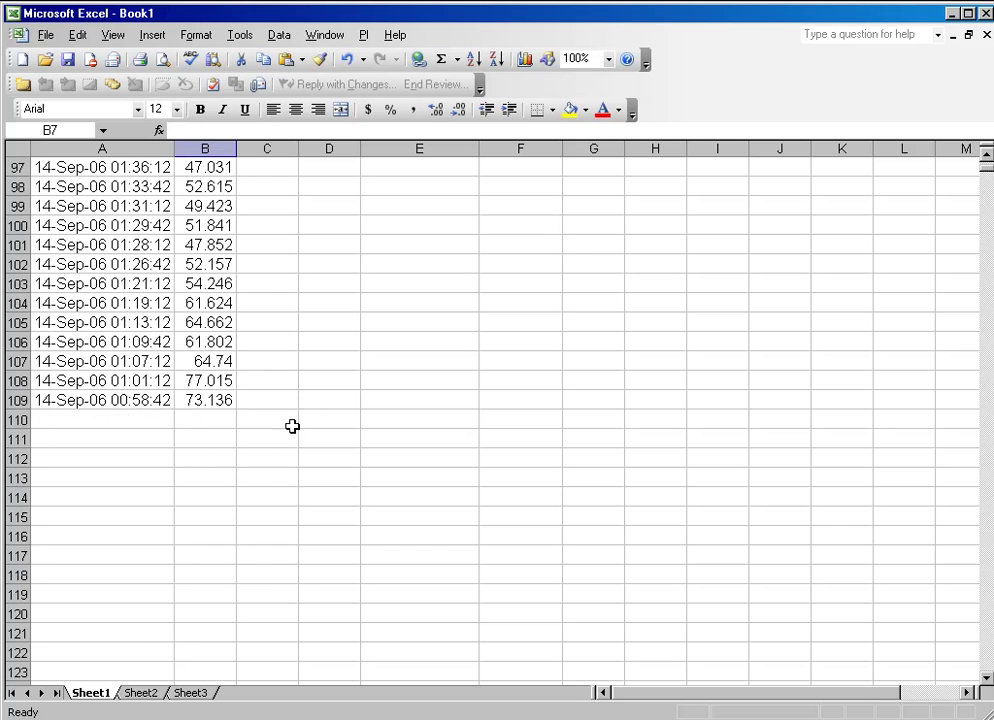
scroll(300, 400, up, 11)
scroll(313, 388, up, 20)
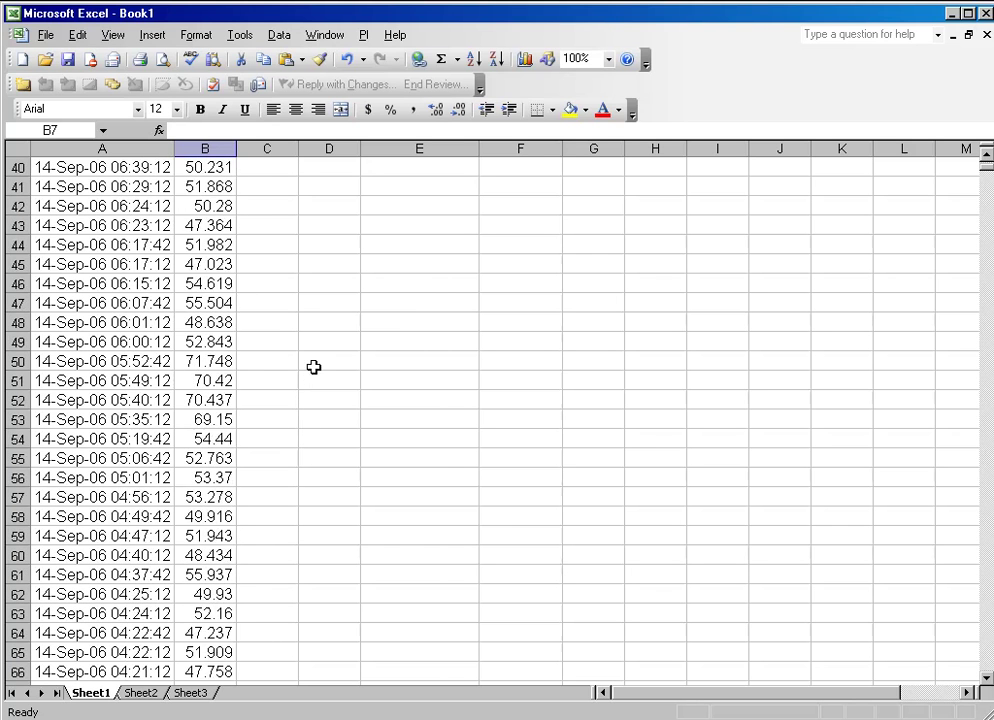
scroll(312, 369, up, 1)
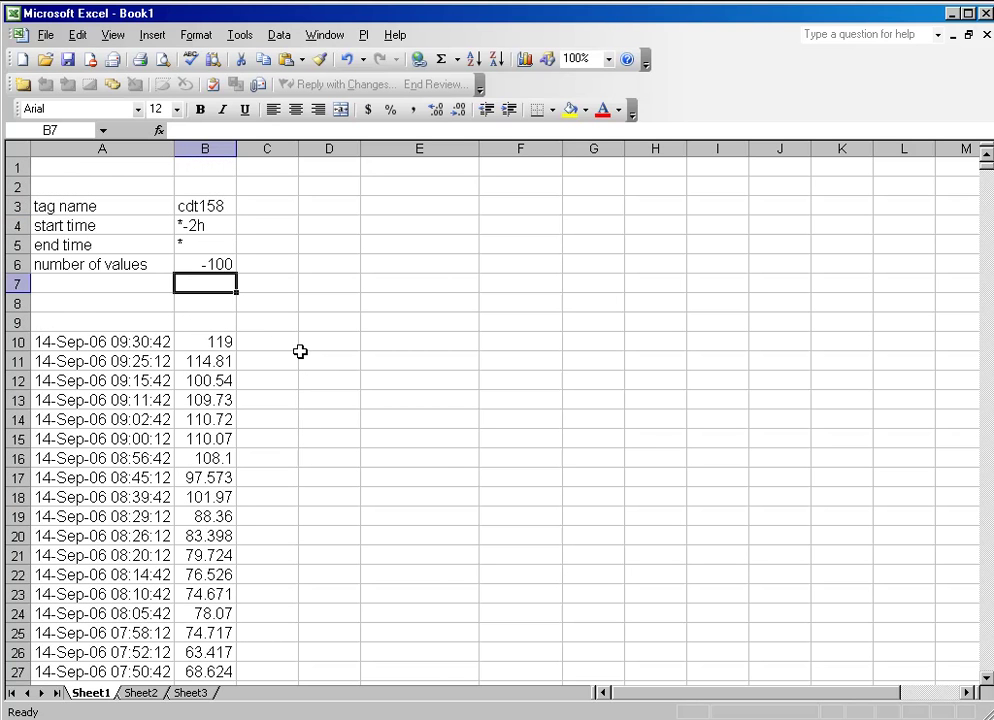
Change B4's start time to * so the array starts at 14-Sep-06 11:33:42 (78.749).
click(197, 225)
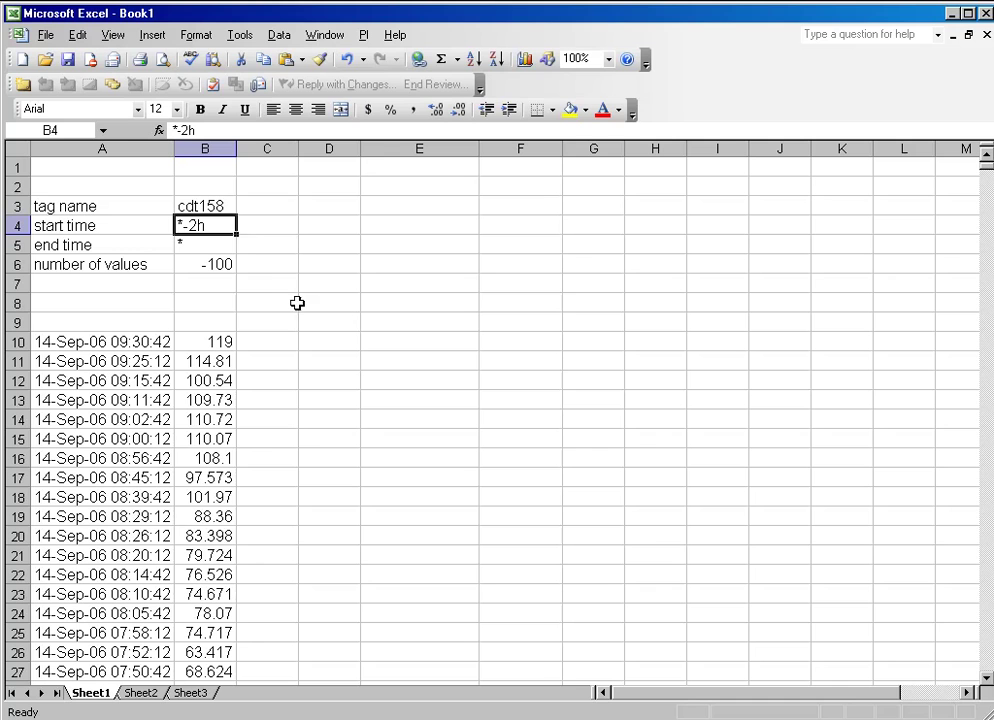
text(*)
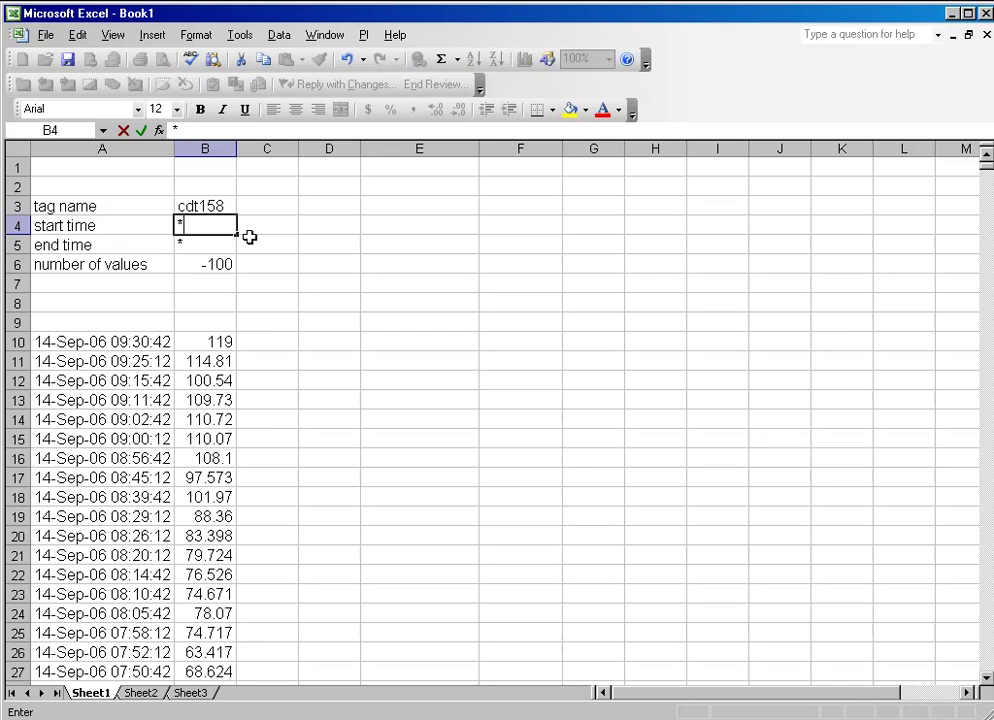
key(Return)
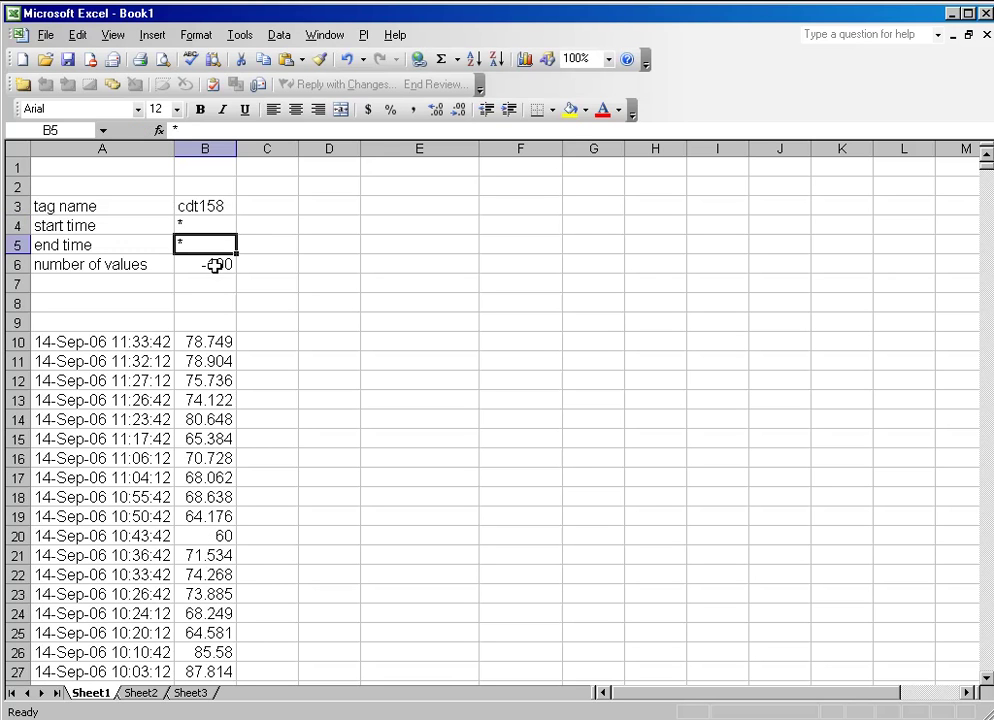
click(213, 264)
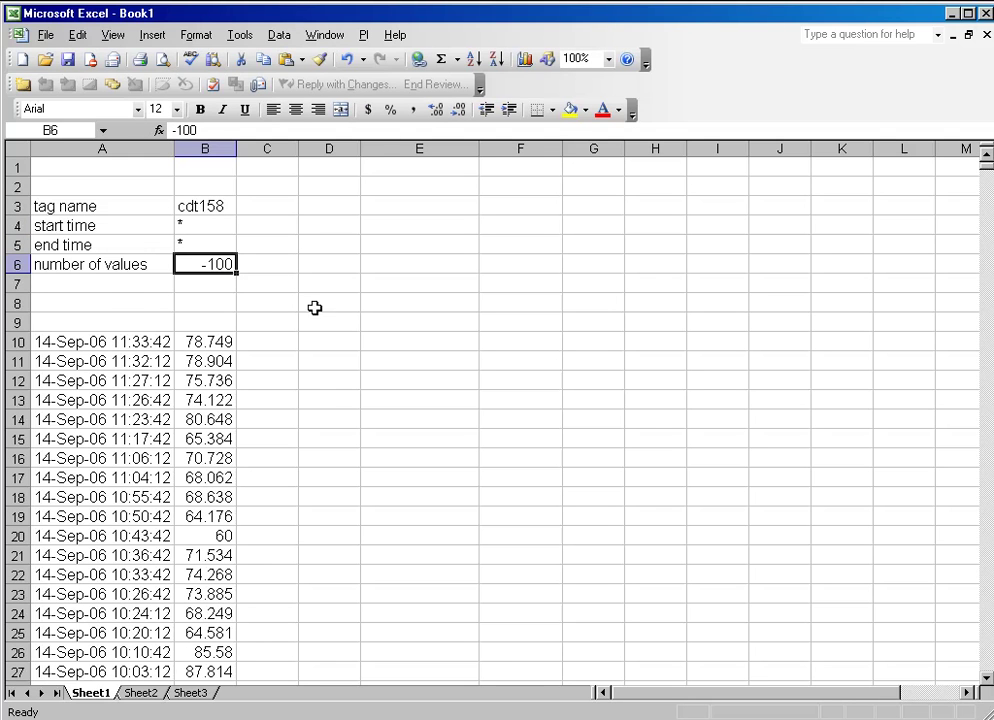
scroll(258, 366, down, 2)
scroll(258, 380, down, 3)
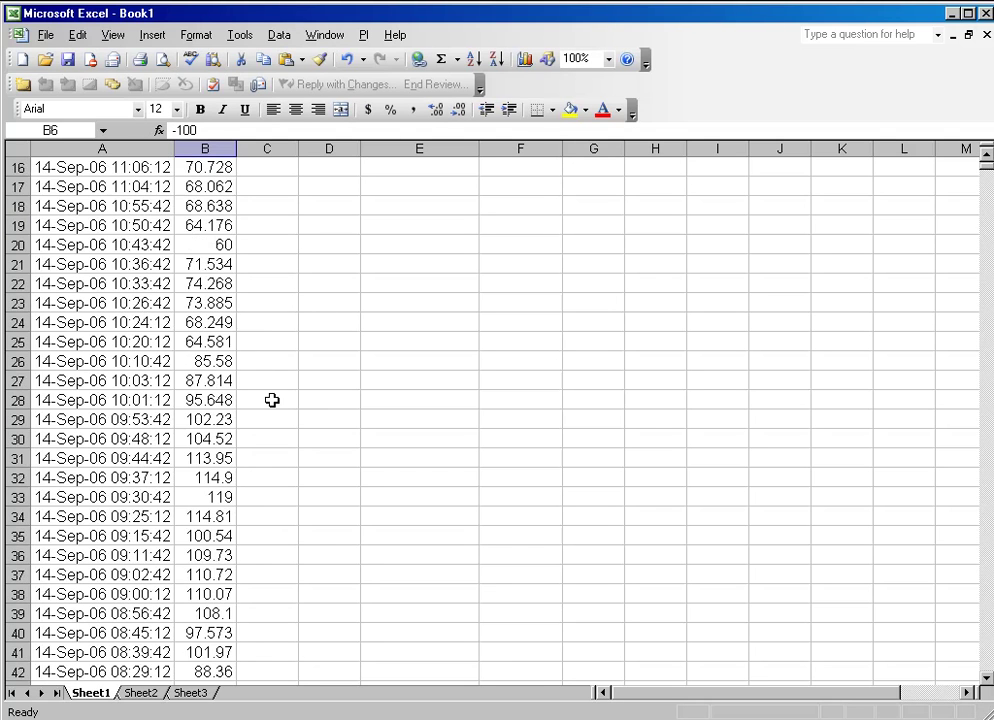
scroll(271, 399, up, 5)
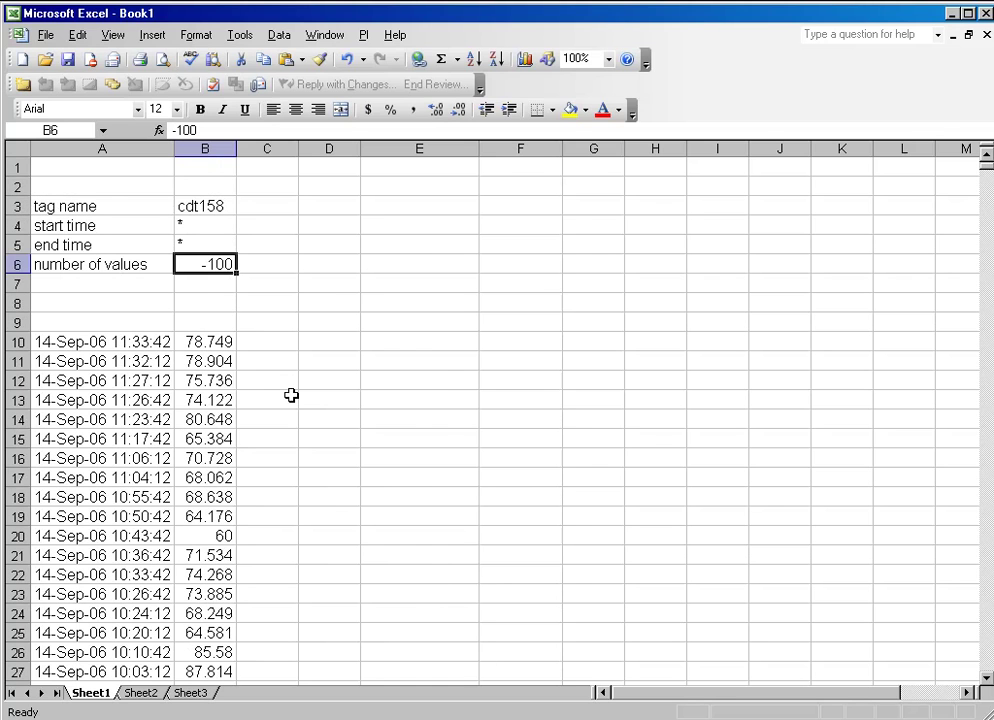